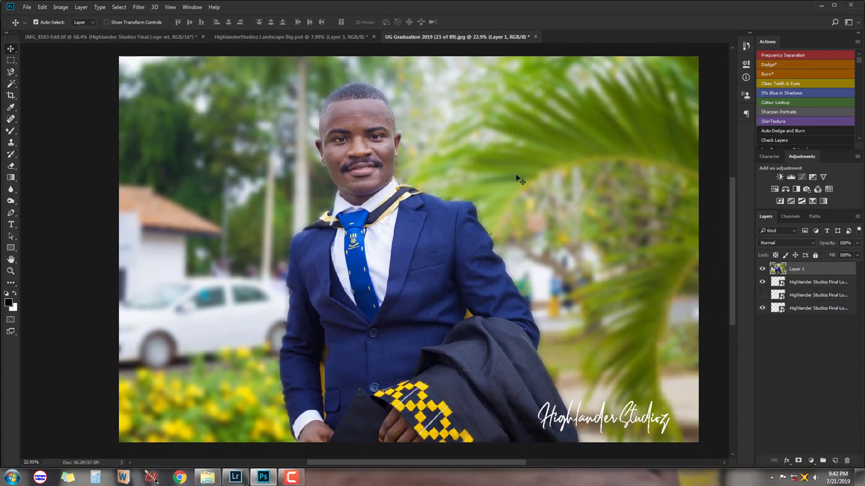
Run the Frequency Separation action on Layer 1, accepting the proposed Gaussian Blur radius for the Low* layer
scroll(365, 112, "up", 5)
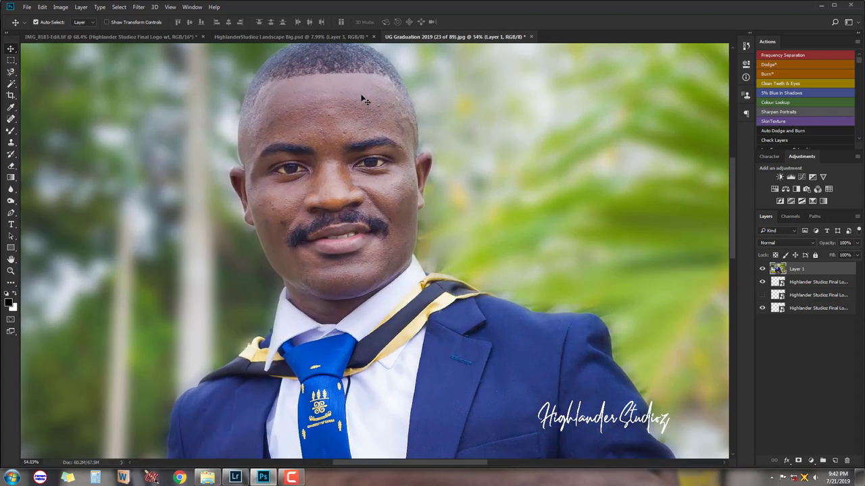
scroll(363, 100, "up", 2)
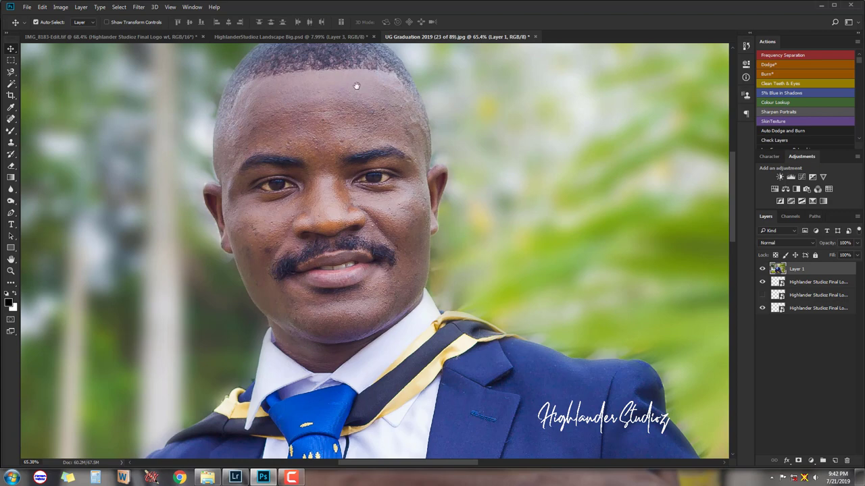
left_click_drag(356, 86, 355, 145)
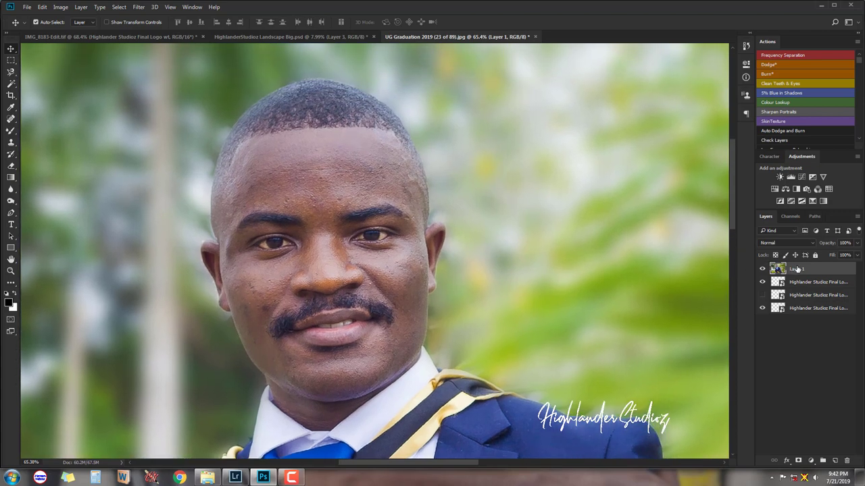
left_click(788, 55)
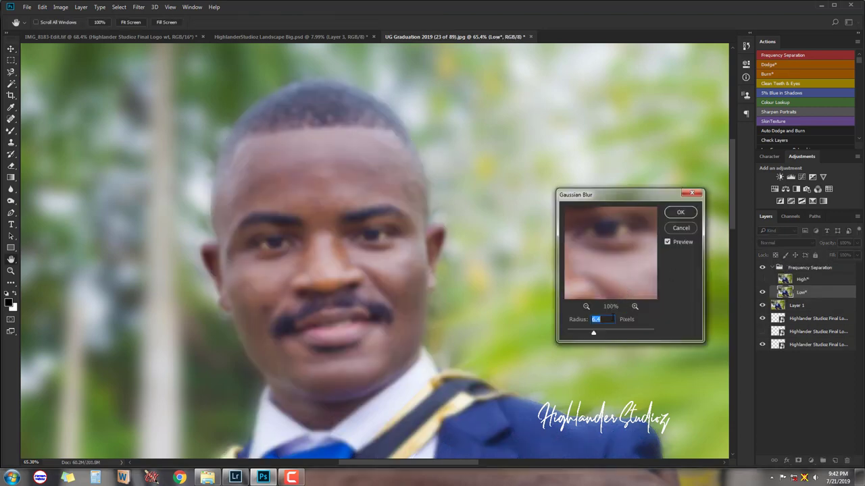
left_click(675, 213)
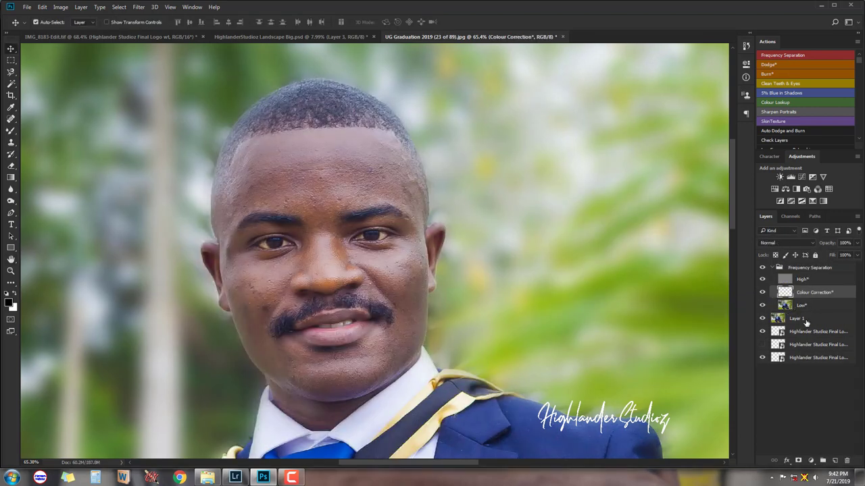
Select the Low* layer in the Frequency Separation group and activate the Mixer Brush Tool
left_click(787, 307)
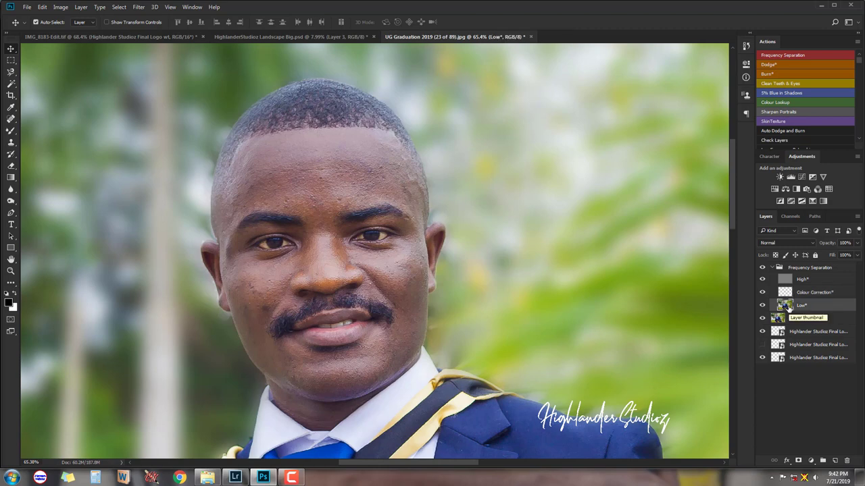
right_click(14, 131)
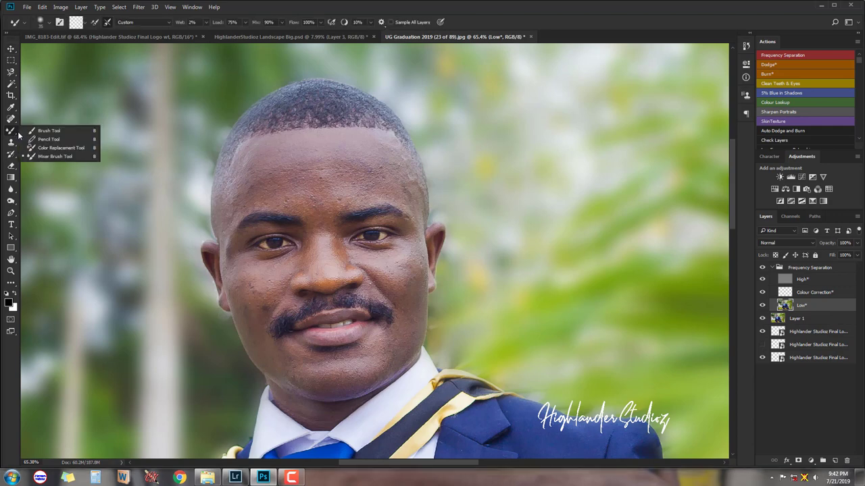
left_click(75, 154)
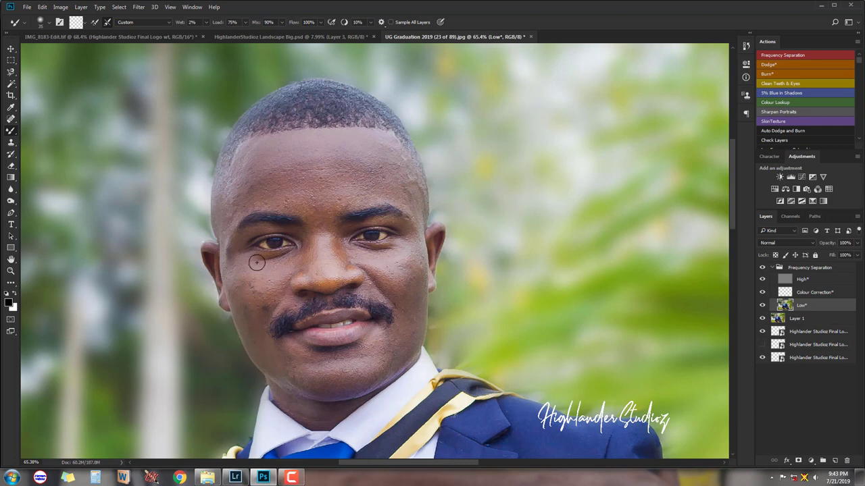
Choose the soft round "skin flow17" brush preset and reduce its size to 30 px for the facial skin
left_click(50, 25)
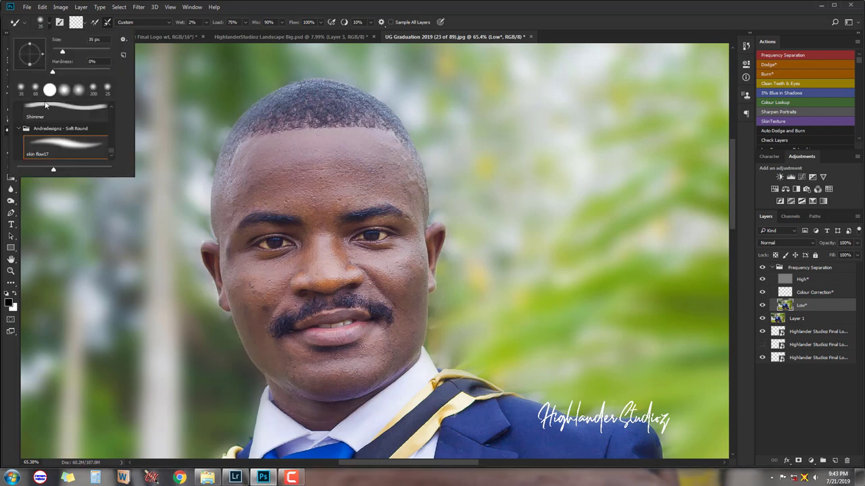
left_click(66, 146)
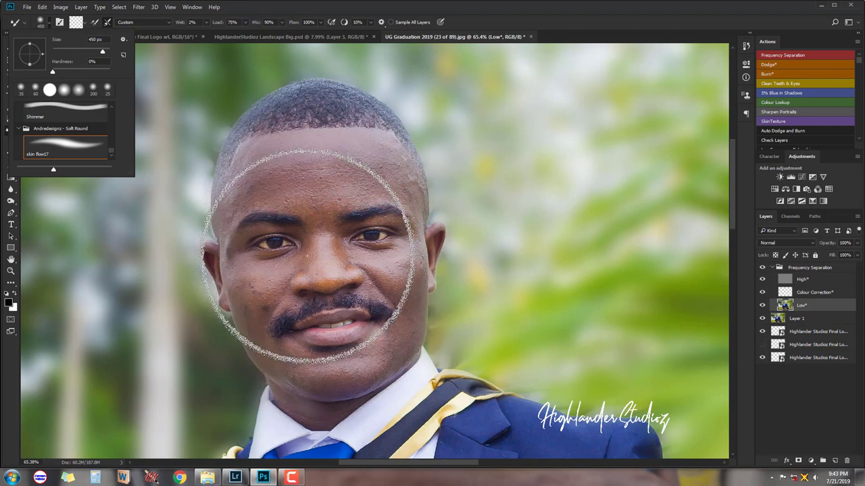
left_click(576, 265)
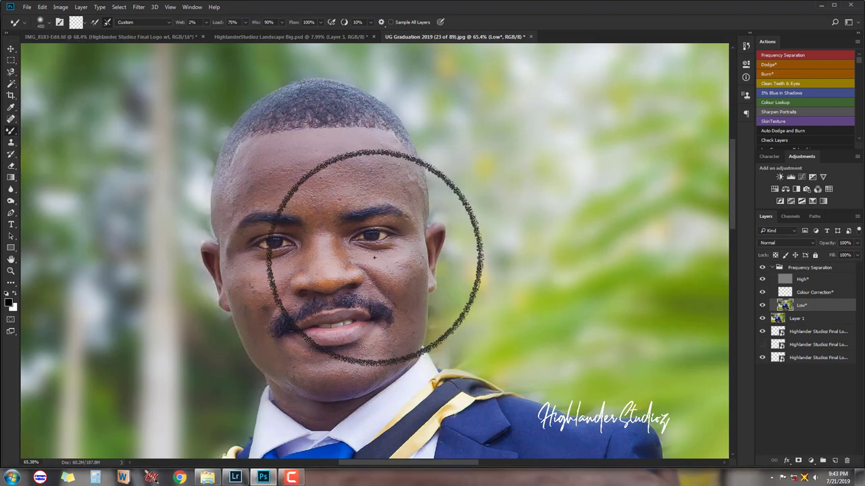
key("bracketleft")
key("bracketleft")
key("bracketleft")
key("bracketleft")
key("bracketleft")
key("bracketleft")
key("bracketleft")
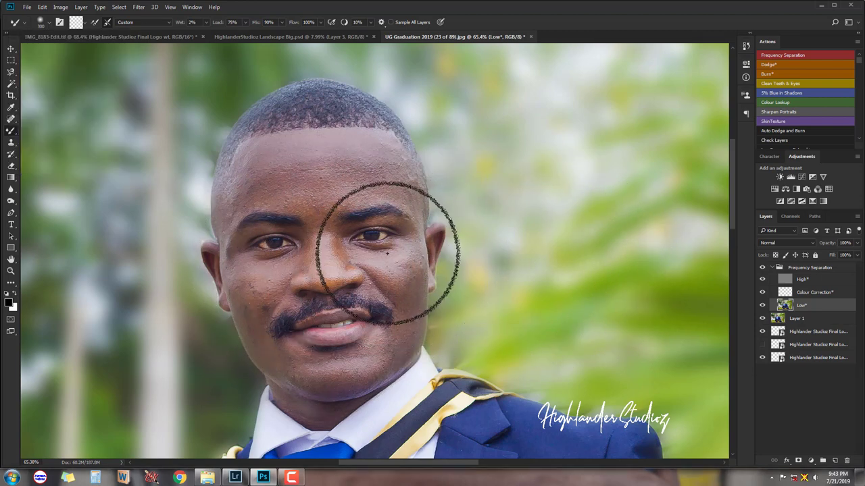
key("bracketleft")
key("bracketleft")
key("bracketleft")
key("bracketleft")
key("bracketleft")
key("bracketleft")
key("bracketleft")
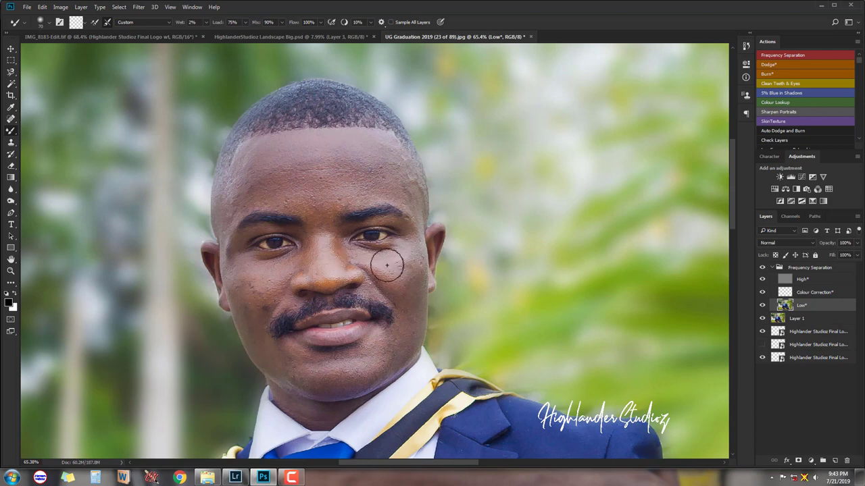
key("bracketleft")
key("bracketleft")
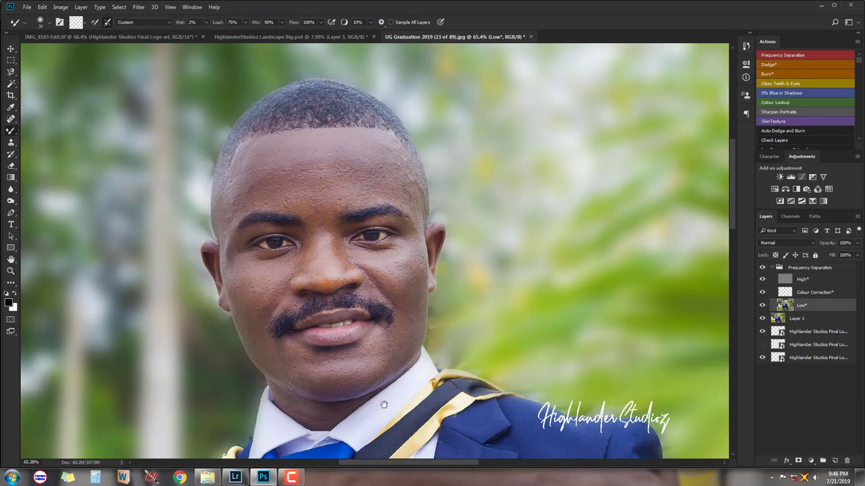
Compare the face with and without the Frequency Separation group by switching the group's visibility off and on repeatedly
left_click_drag(384, 404, 404, 281)
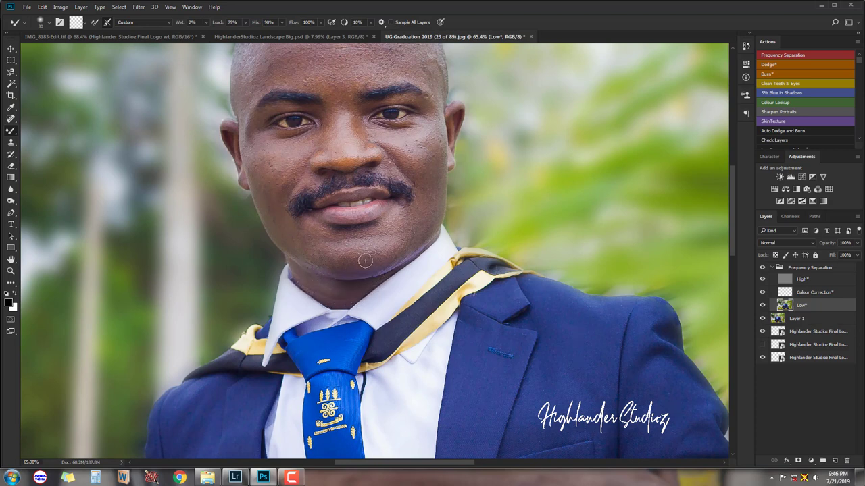
left_click_drag(365, 262, 367, 309)
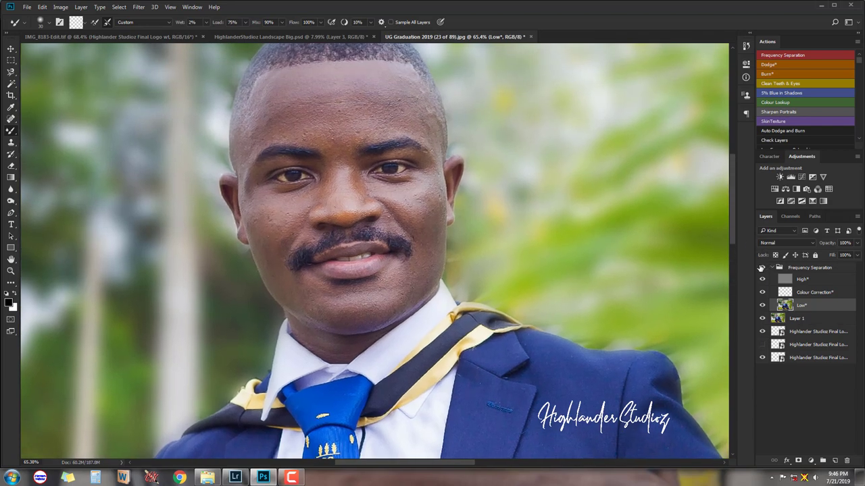
left_click(762, 268)
left_click(761, 268)
left_click(763, 269)
left_click(762, 268)
left_click_drag(292, 213, 292, 264)
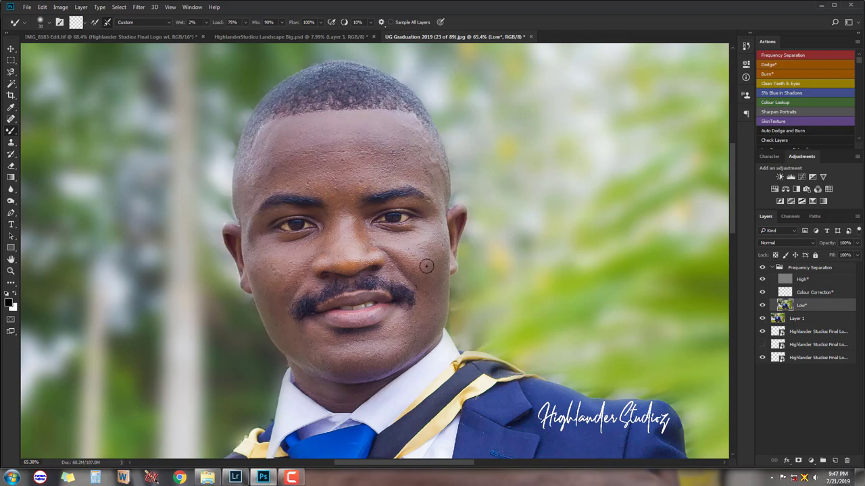
left_click(762, 268)
left_click(762, 268)
left_click(763, 268)
left_click(762, 269)
left_click(763, 269)
left_click(762, 268)
Collapse the Frequency Separation group and run the Dodge* and Burn* actions to add their masked layers above it
left_click(772, 269)
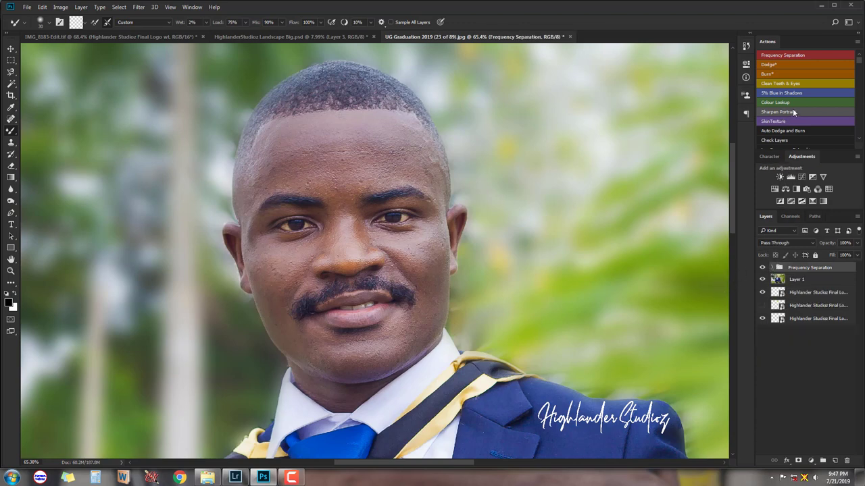
left_click(776, 64)
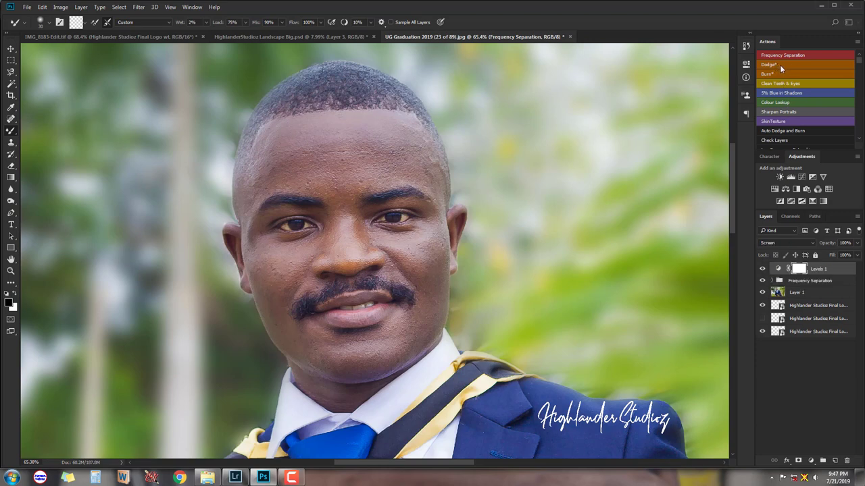
left_click(777, 72)
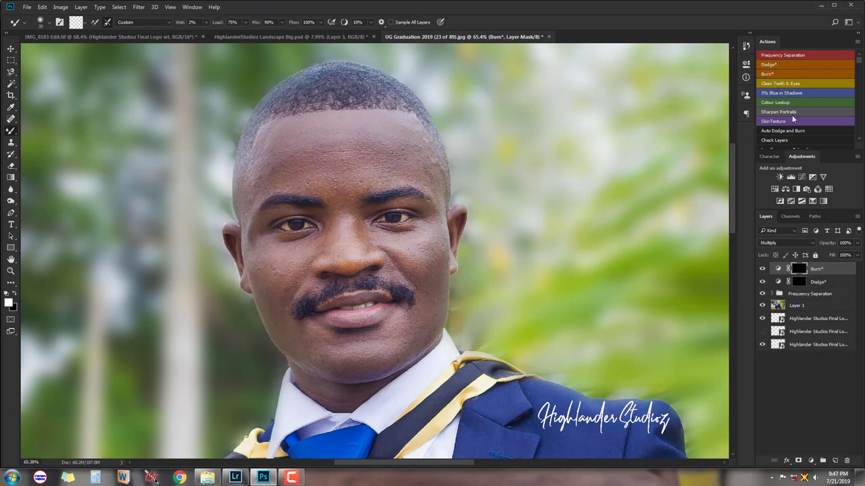